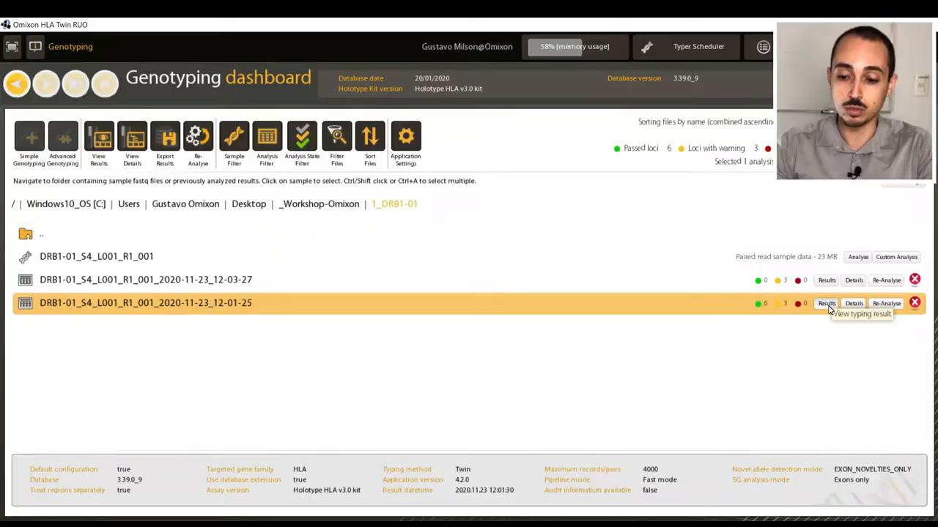
# Step: Open the typing results of analysis DRB1-01_S4_L001_R1_001_2020-11-23_12-01-25, check the DRB loci and open the sample's detailed result
pyautogui.click(826, 304)
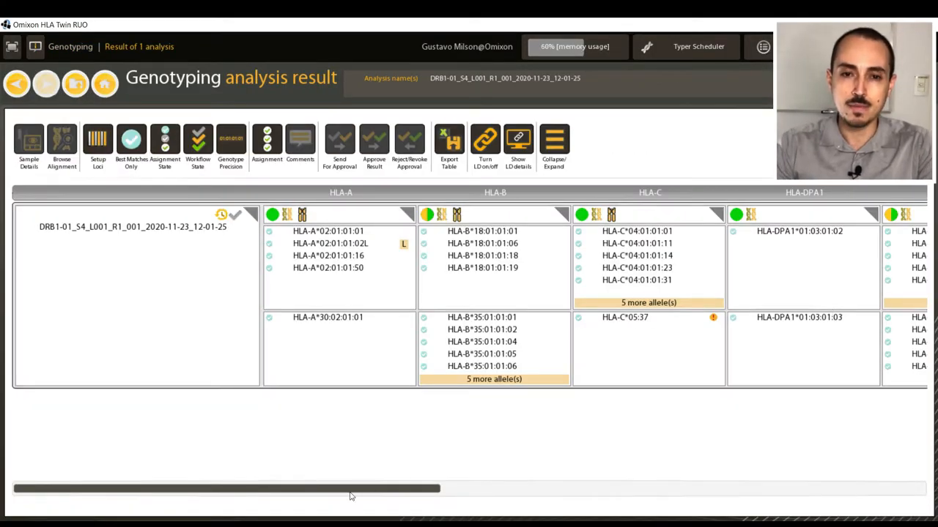
pyautogui.moveTo(350, 492); pyautogui.dragTo(893, 502)
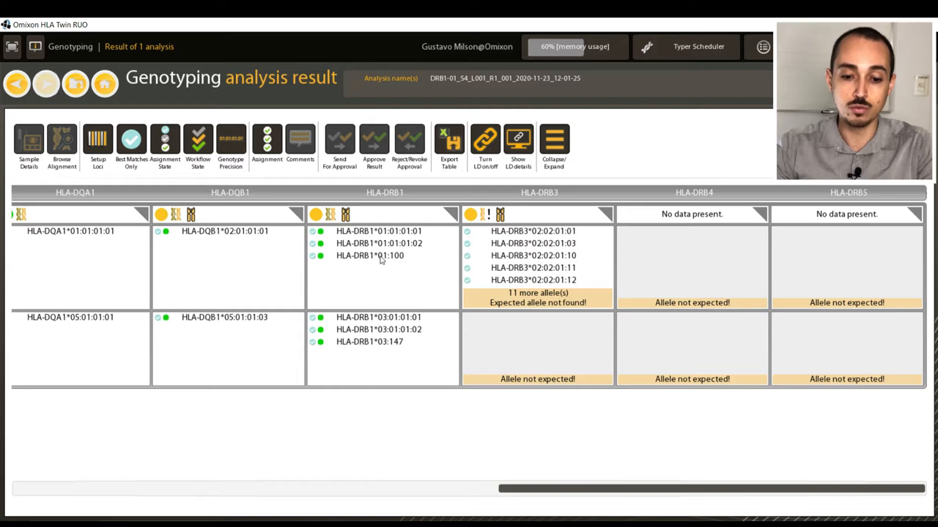
pyautogui.click(406, 287)
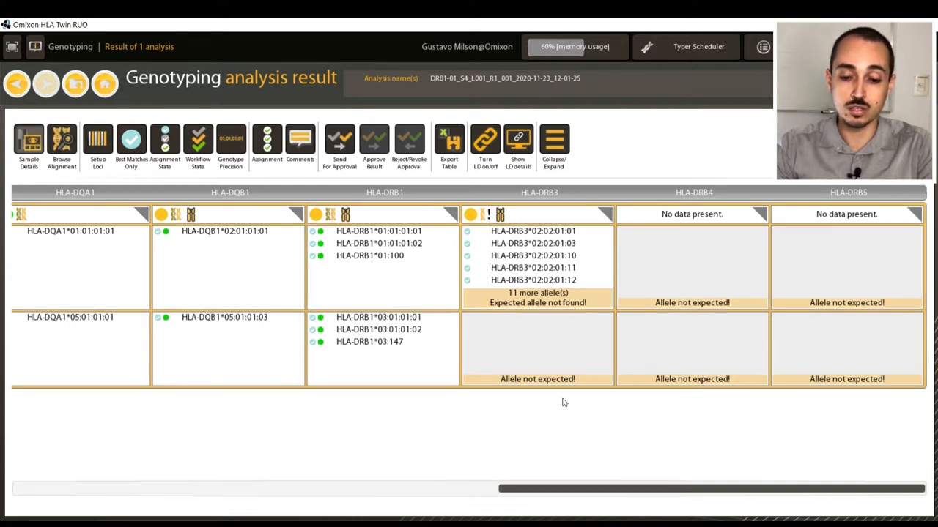
pyautogui.doubleClick(540, 314)
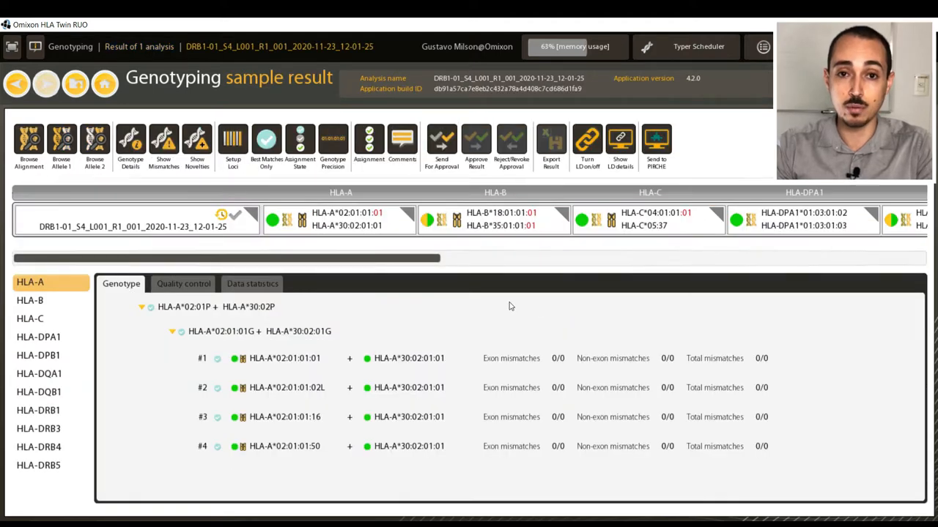
# Step: Show the HLA-DRB1 locus and review its list of genotype pairs and their exon and non-exon mismatches
pyautogui.click(53, 414)
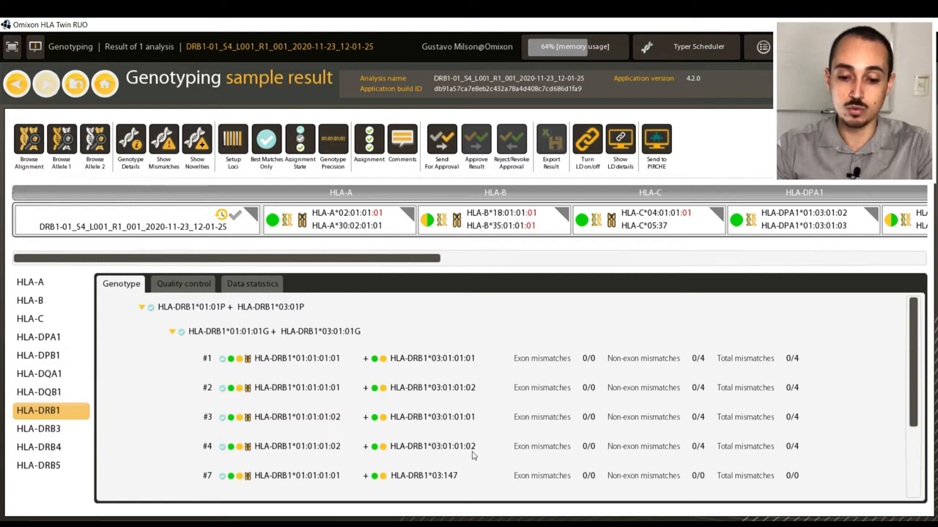
pyautogui.scroll(-5, 913, 387)
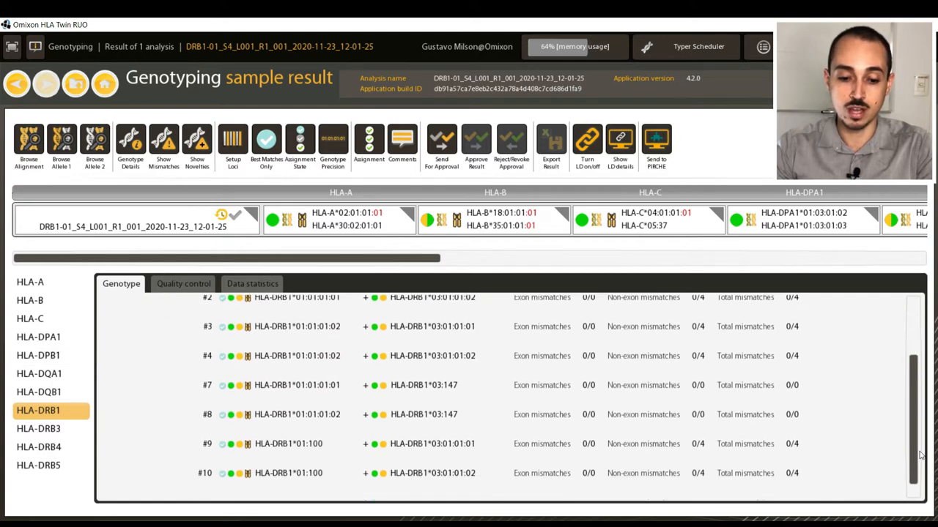
pyautogui.scroll(5, 897, 352)
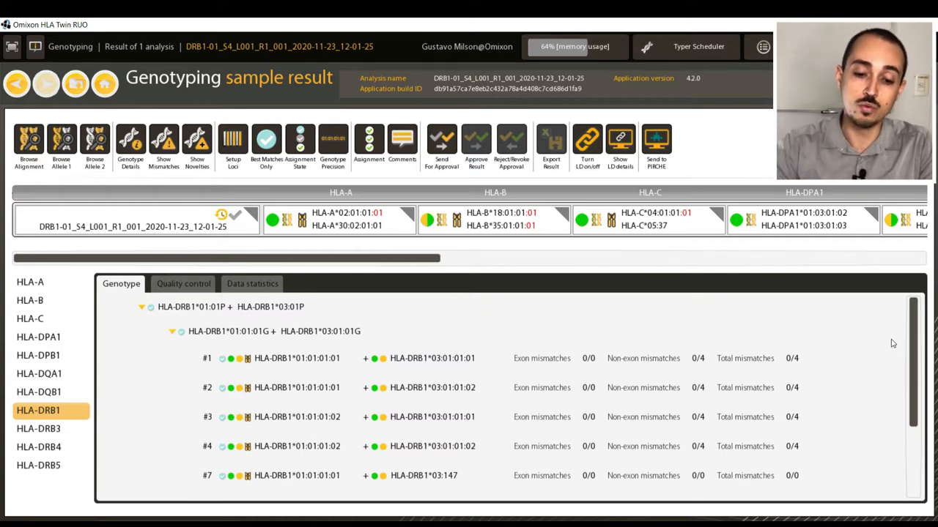
# Step: Browse the first allele of HLA-DRB1 pair 1 and add allele HLA-DRB1*01:100 from pair 9 to the 1st chromosome
pyautogui.click(283, 367)
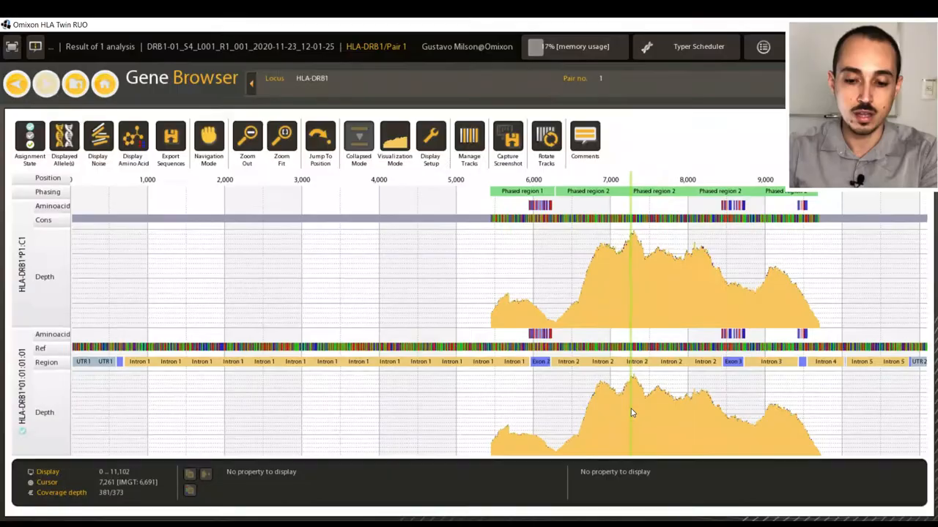
pyautogui.rightClick(630, 408)
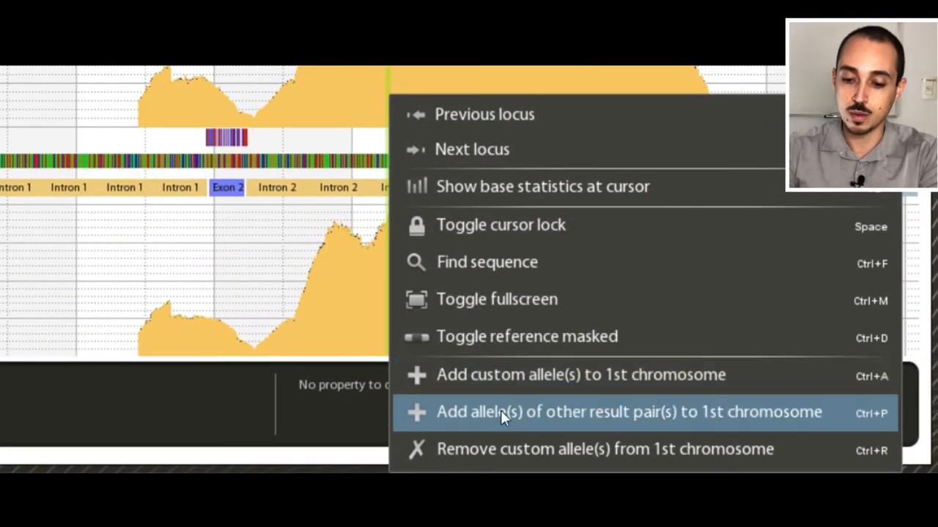
pyautogui.click(489, 411)
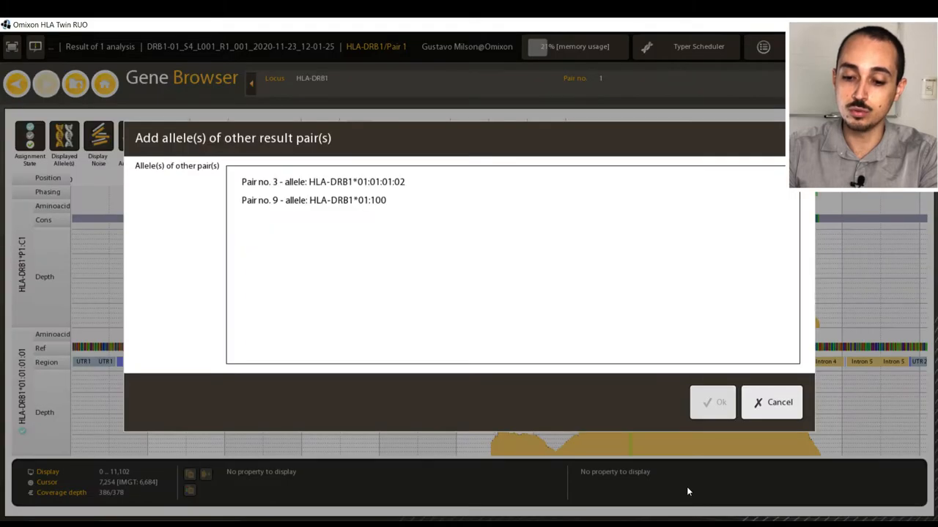
pyautogui.click(382, 207)
pyautogui.click(716, 407)
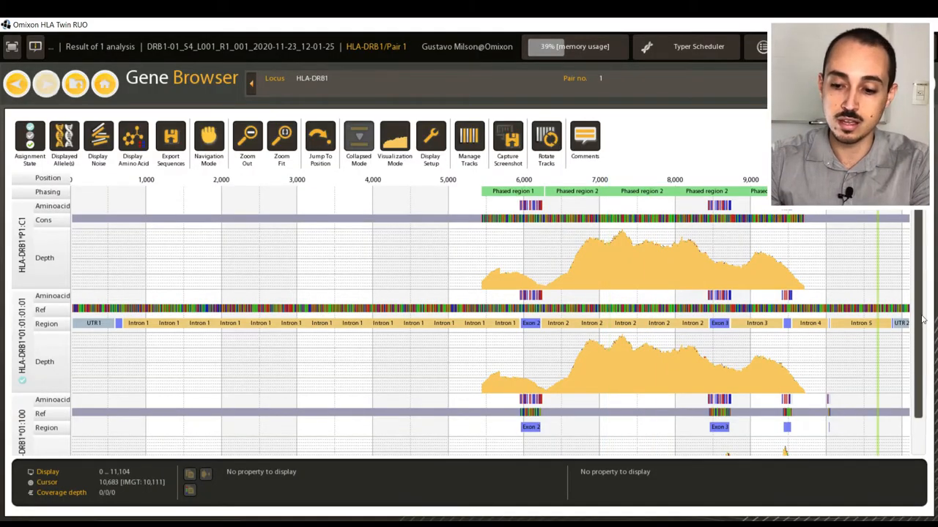
# Step: Compare the HLA-DRB1*01:01:01:01 and HLA-DRB1*01:100 reference, region and depth tracks around exon 5
pyautogui.moveTo(922, 320); pyautogui.dragTo(920, 372)
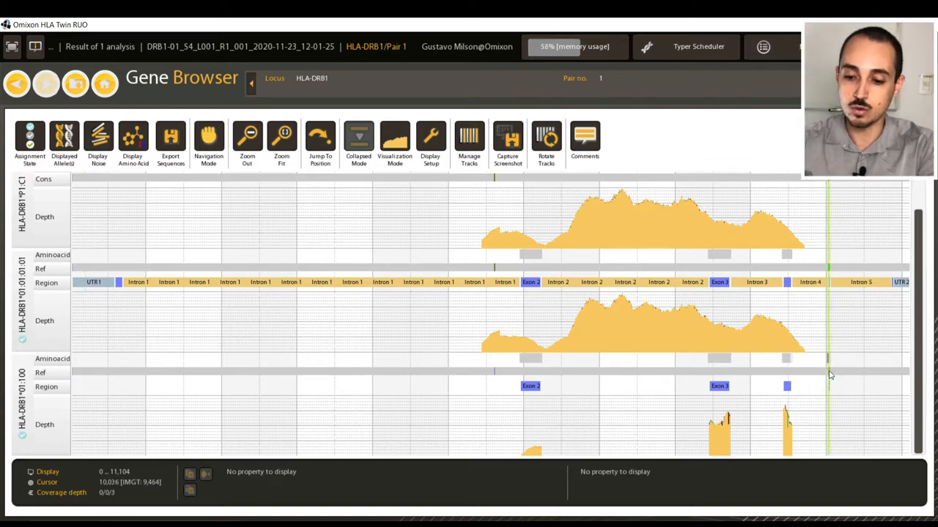
pyautogui.scroll(5, 831, 270)
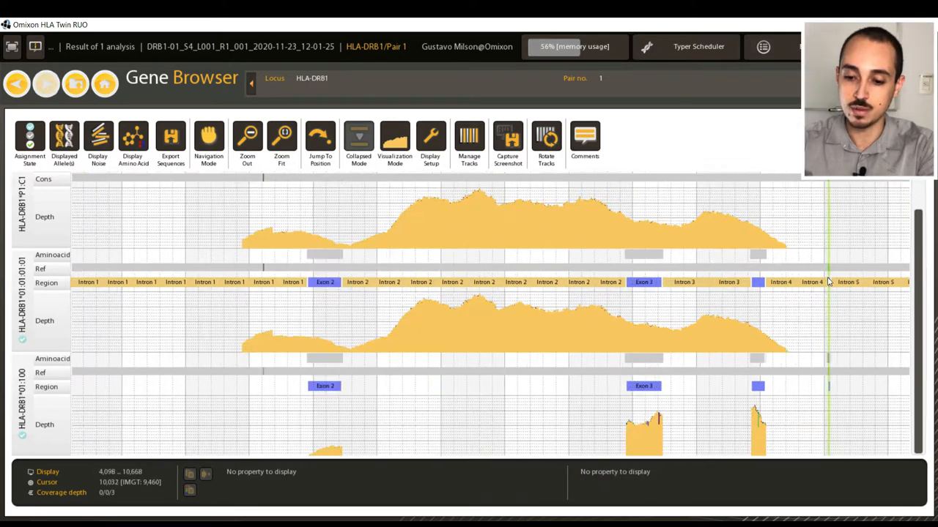
pyautogui.scroll(7, 830, 286)
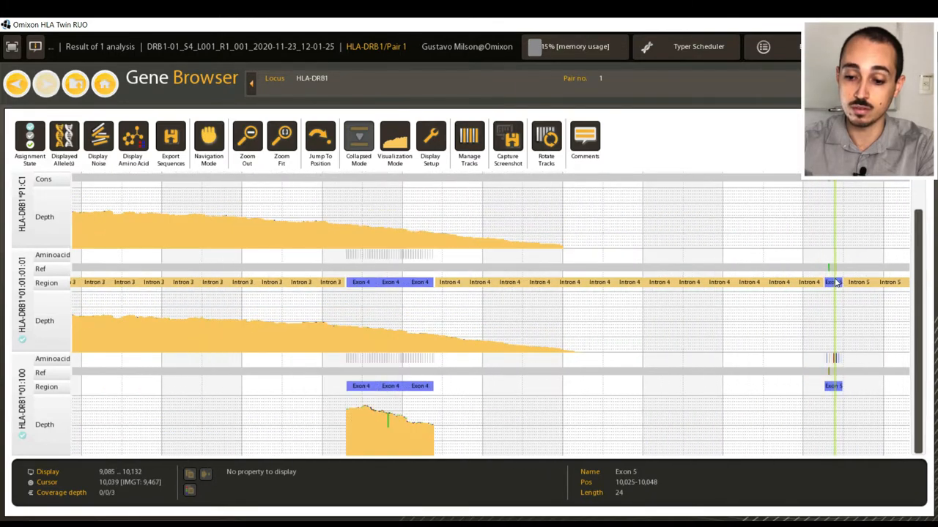
pyautogui.scroll(3, 822, 298)
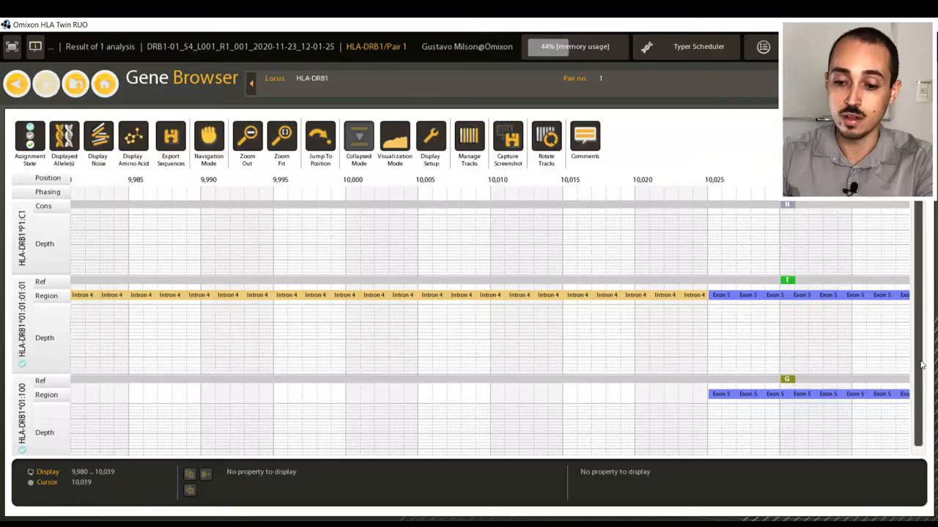
pyautogui.scroll(-1, 884, 378)
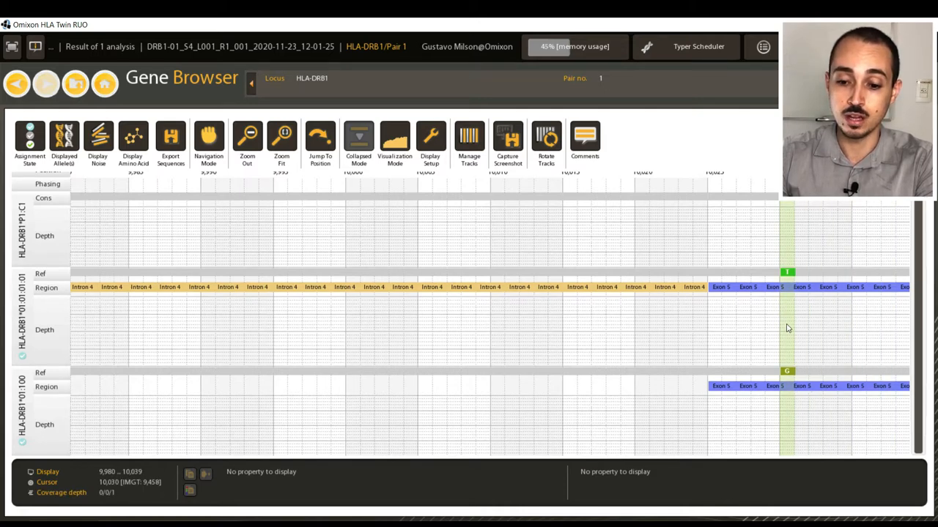
pyautogui.scroll(-3, 787, 328)
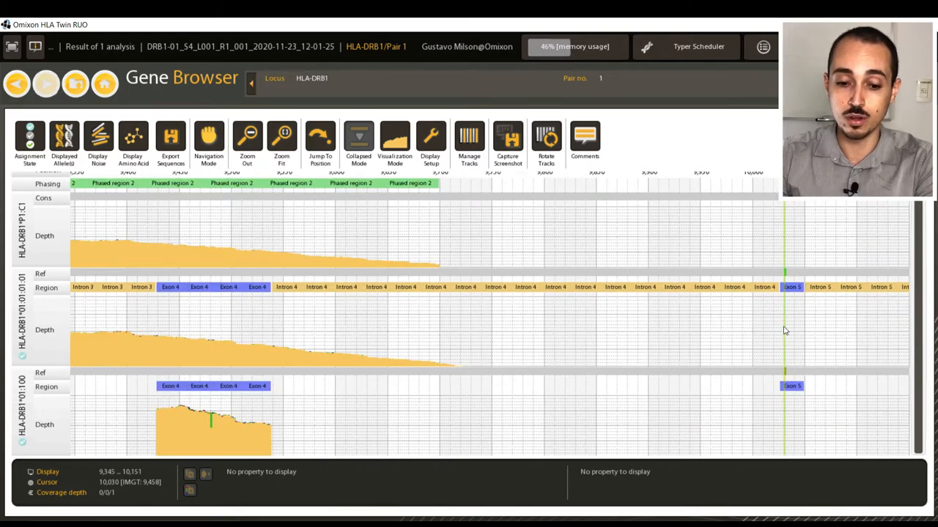
pyautogui.scroll(-5, 784, 330)
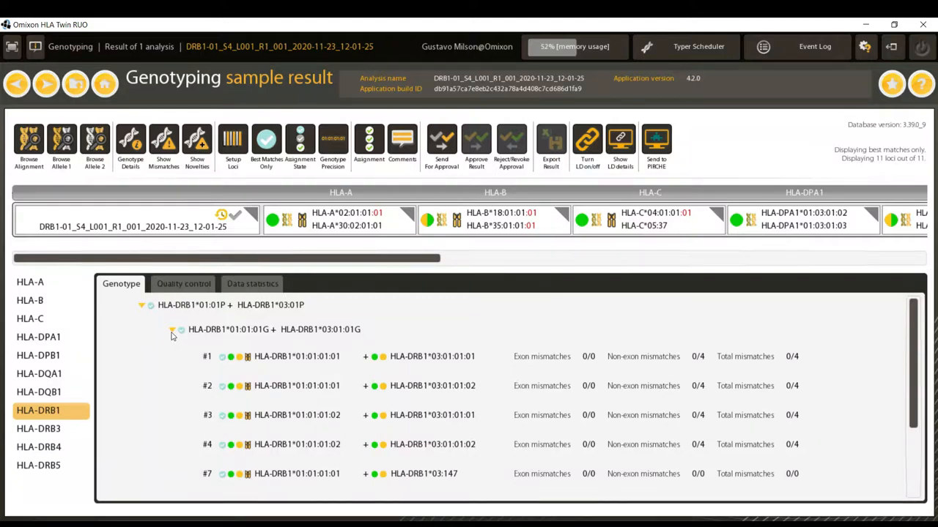
# Step: Collapse and re-expand the HLA-DRB1*01:01:01G + HLA-DRB1*03:01:01G group, and review the allele pairs within it
pyautogui.click(172, 332)
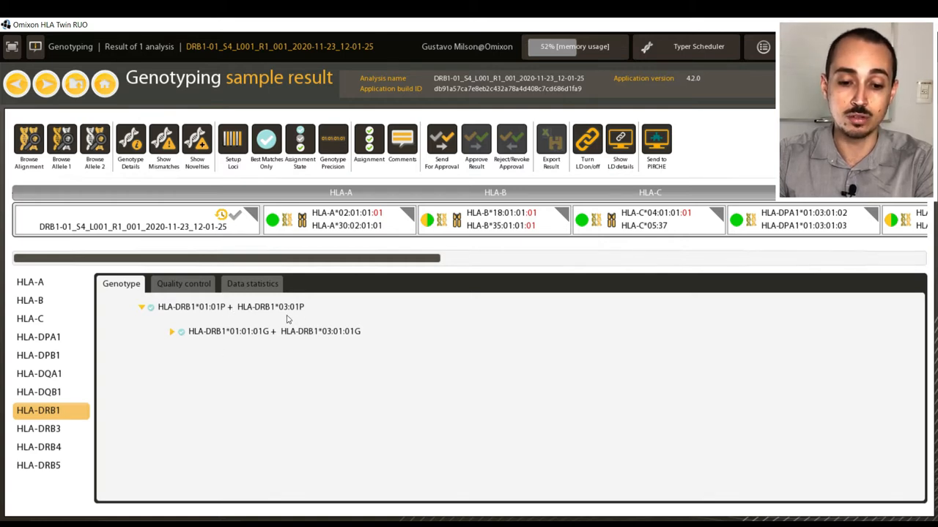
pyautogui.click(173, 332)
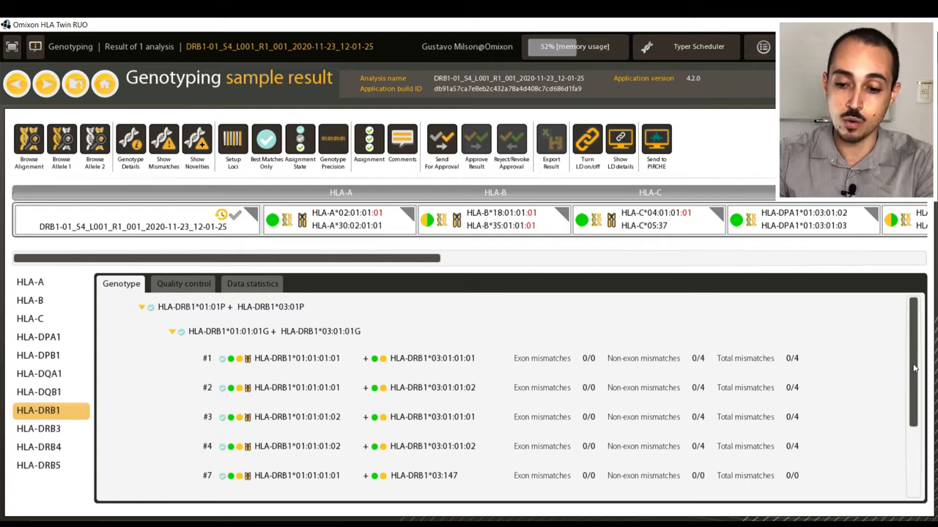
pyautogui.scroll(-2, 716, 432)
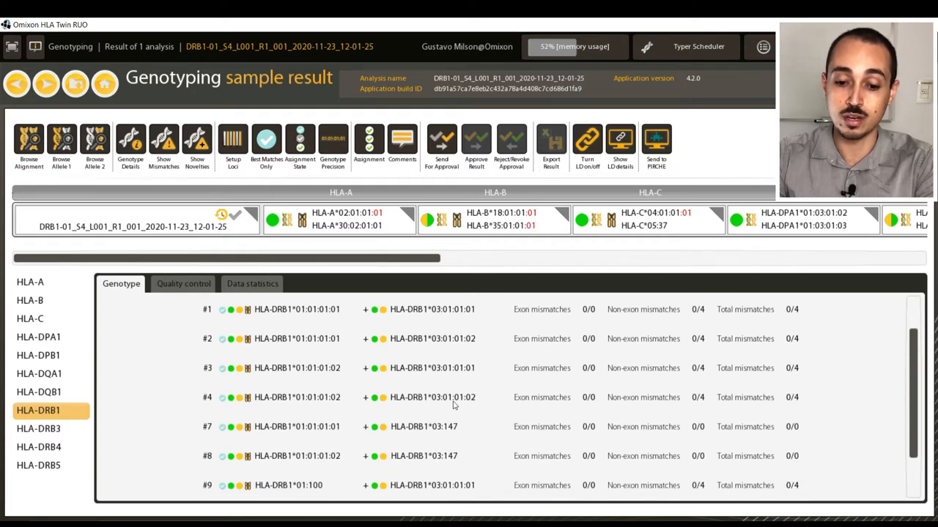
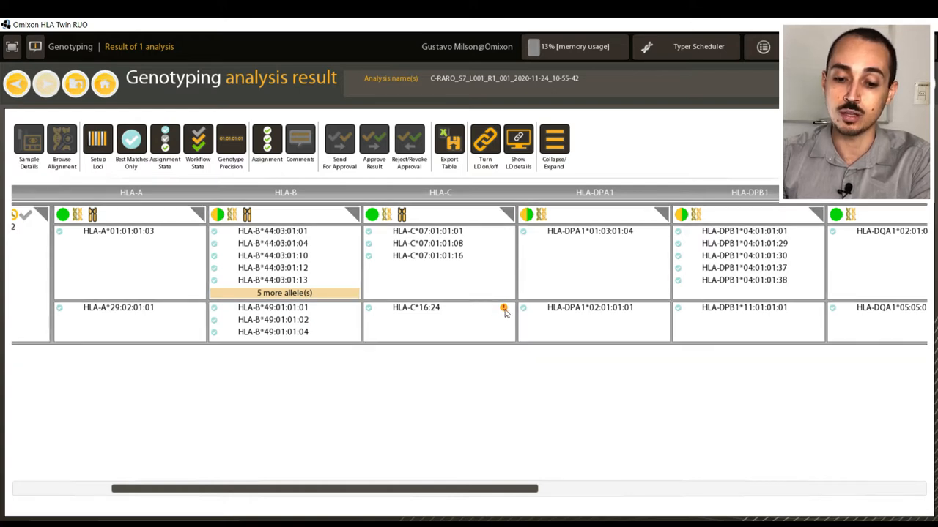
# Step: Go to the 4_A-NOVO folder in _Workshop-Omixon and open the results of analysis A-NOVO_S20_L001_R1_001_2020-11-24_11-18-08
pyautogui.moveTo(505, 313)
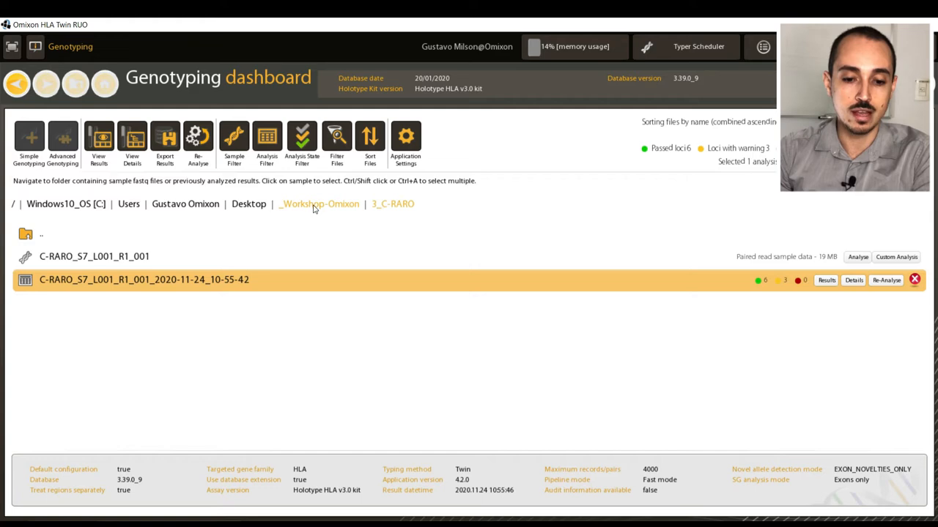
pyautogui.click(313, 206)
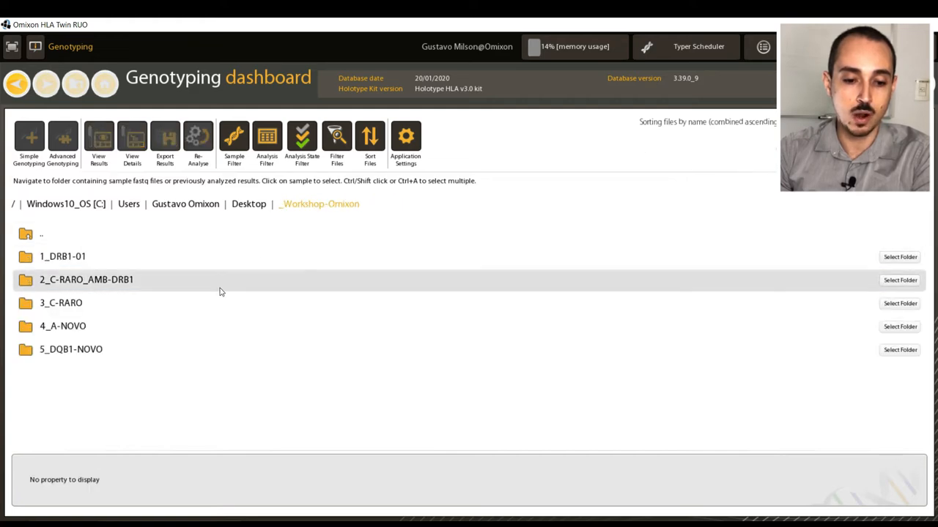
pyautogui.doubleClick(101, 331)
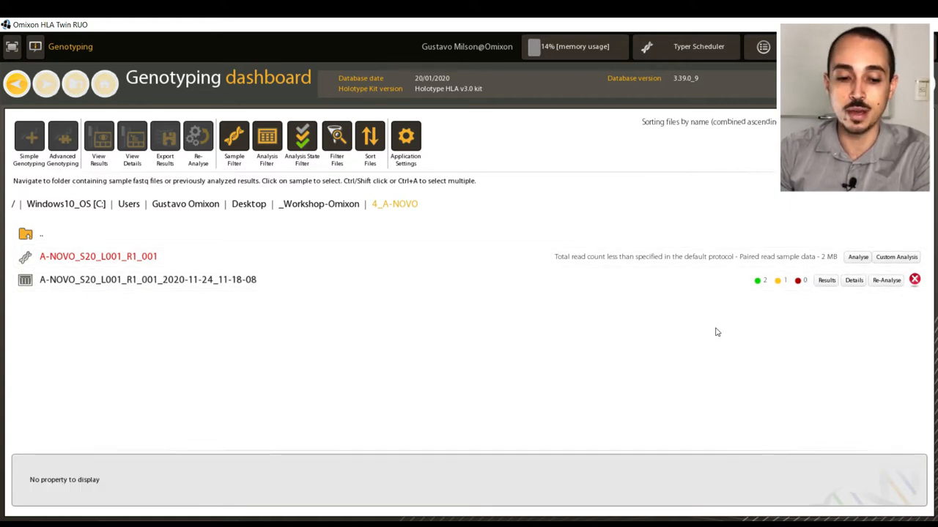
pyautogui.click(826, 280)
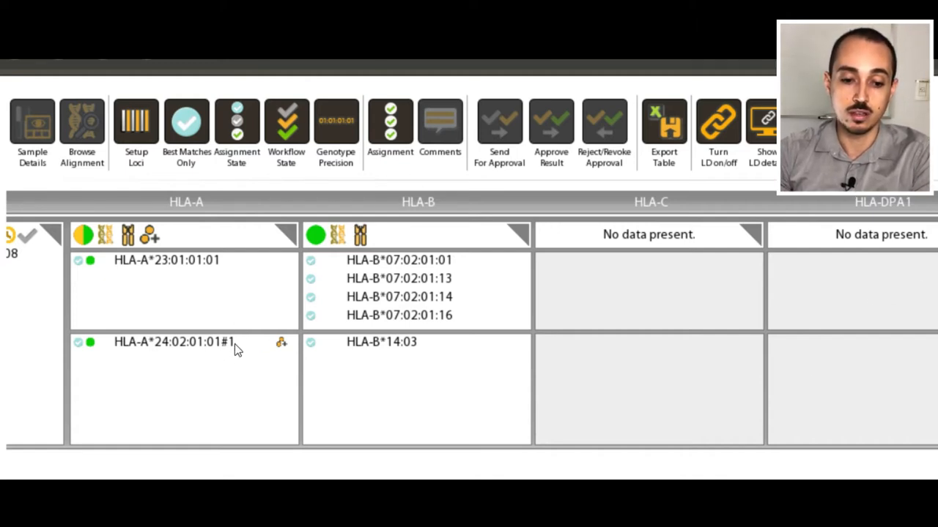
# Step: Inspect the novelty marker on HLA-A*24:02:01:01#1 and review the typing results from HLA-A through the DRB loci
pyautogui.moveTo(282, 348)
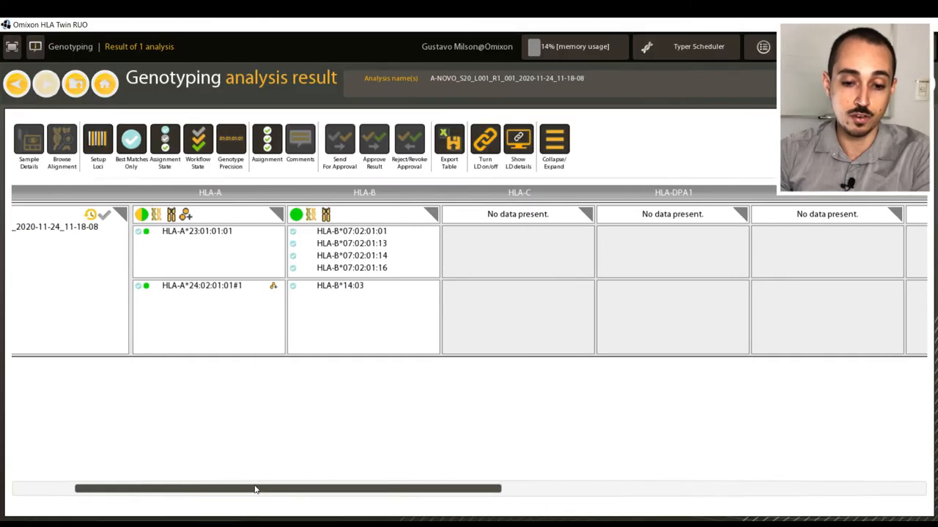
pyautogui.moveTo(255, 490); pyautogui.dragTo(240, 488)
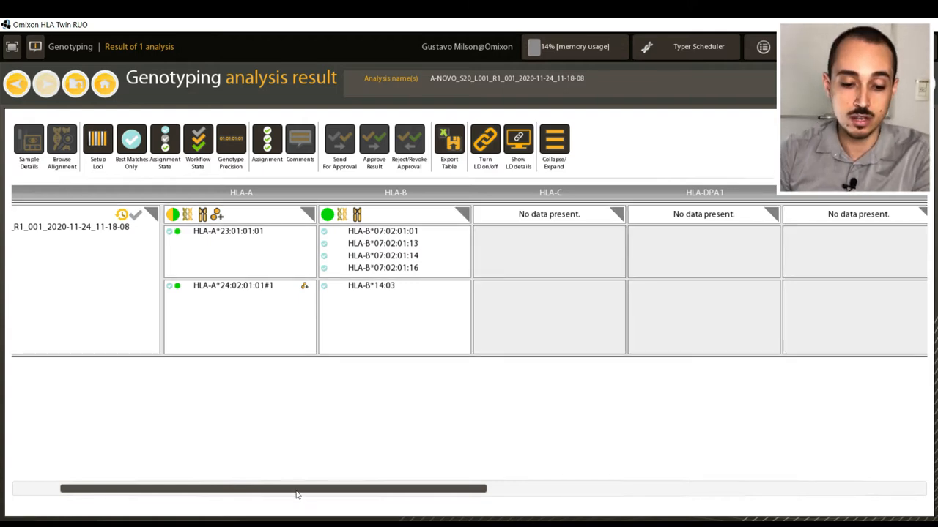
pyautogui.moveTo(300, 491); pyautogui.dragTo(319, 485)
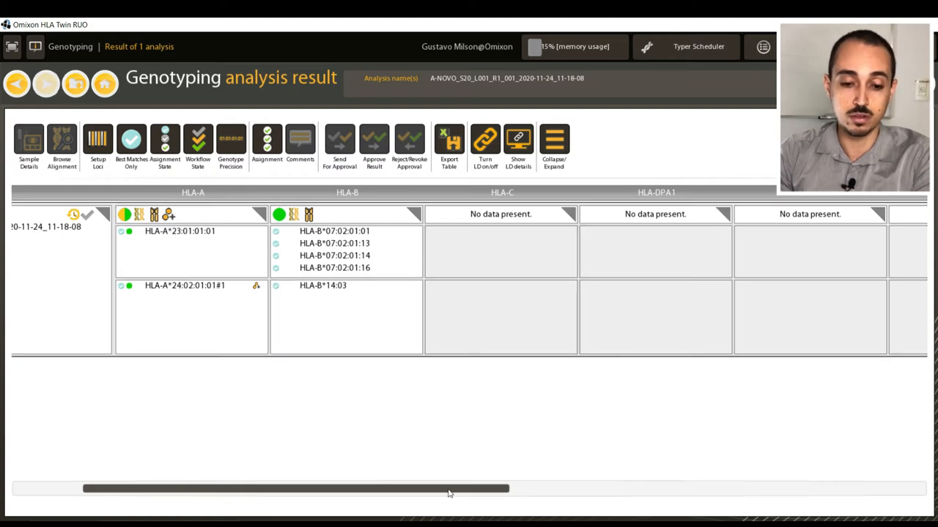
pyautogui.moveTo(449, 493); pyautogui.dragTo(813, 493)
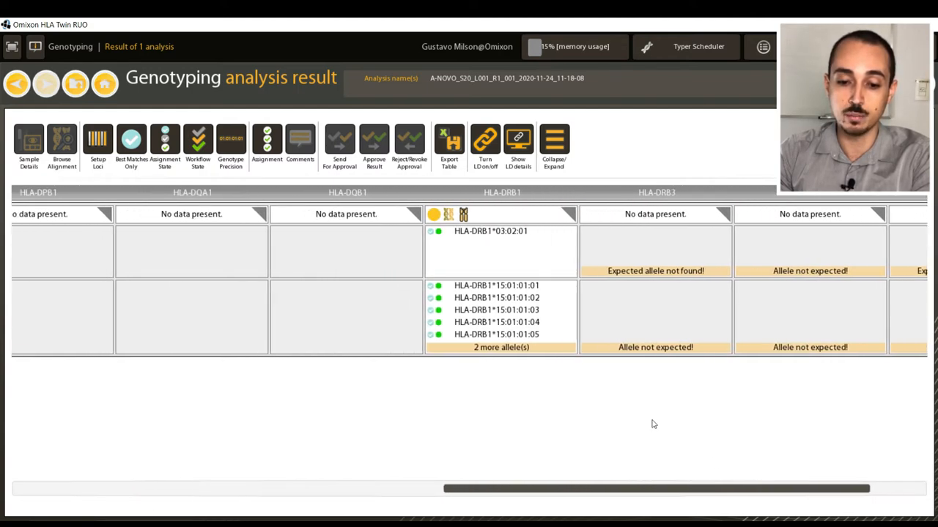
# Step: Reduce the genotype precision to three fields and review the HLA-DRB1 and HLA-A results
pyautogui.click(230, 143)
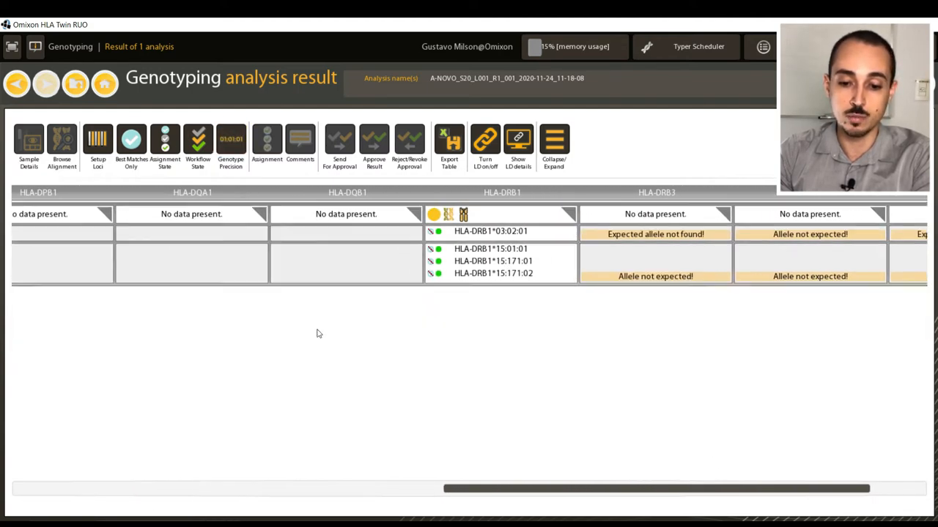
pyautogui.moveTo(608, 497); pyautogui.dragTo(590, 494)
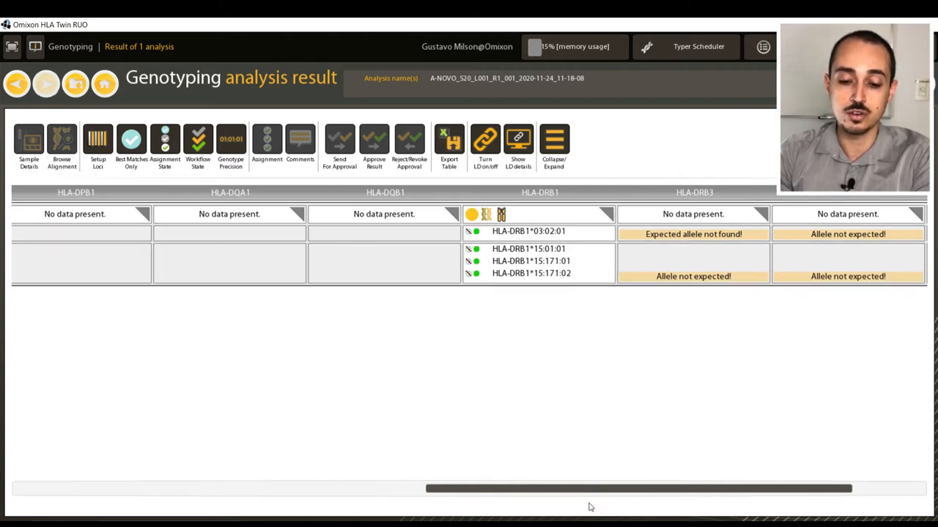
pyautogui.moveTo(590, 496); pyautogui.dragTo(129, 247)
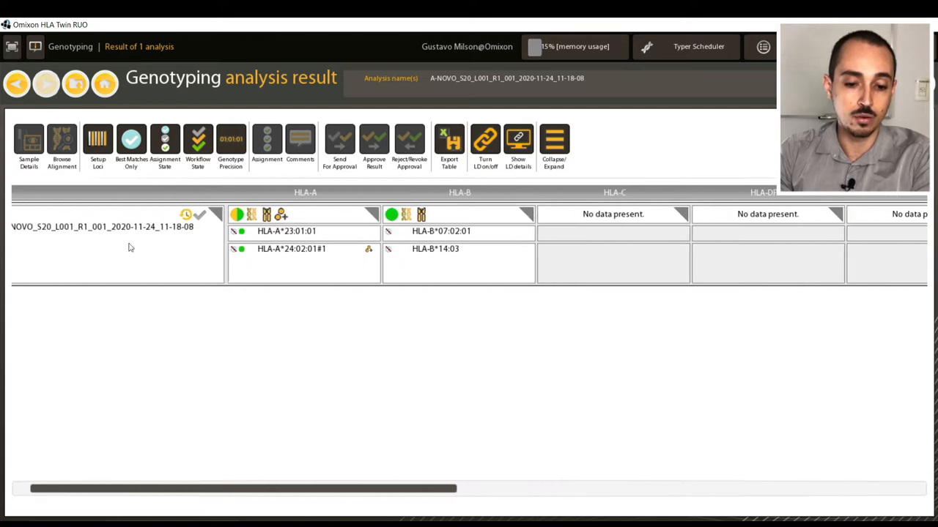
# Step: Open the detailed result of the A-NOVO sample to show its HLA-A genotype
pyautogui.click(275, 258)
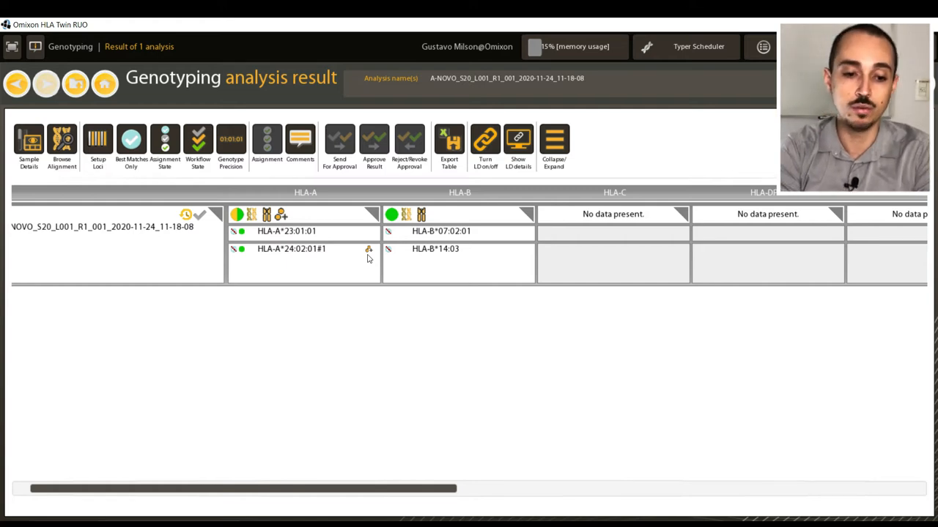
pyautogui.click(30, 141)
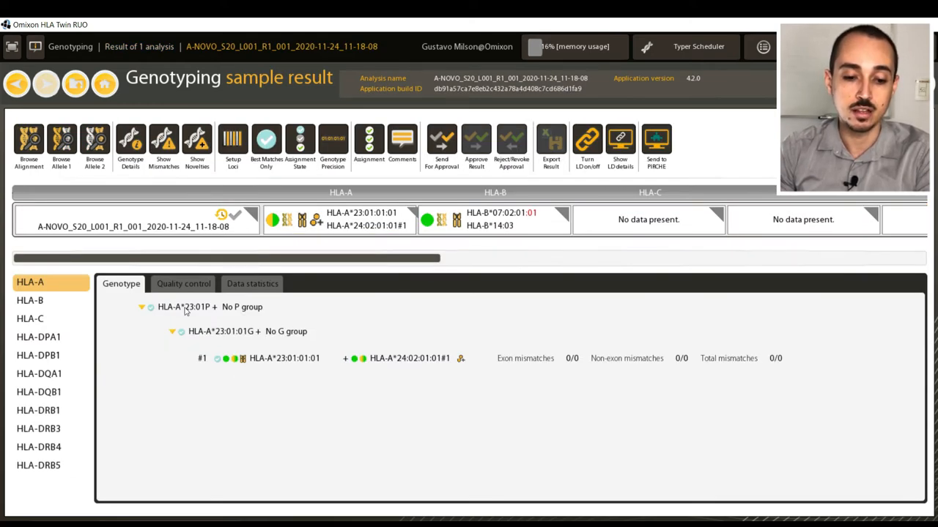
# Step: Review the A-NOVO sample's quality control measures for HLA-A, HLA-B and HLA-DRB1, from the primary QCs through the troubleshooting warnings
pyautogui.click(183, 284)
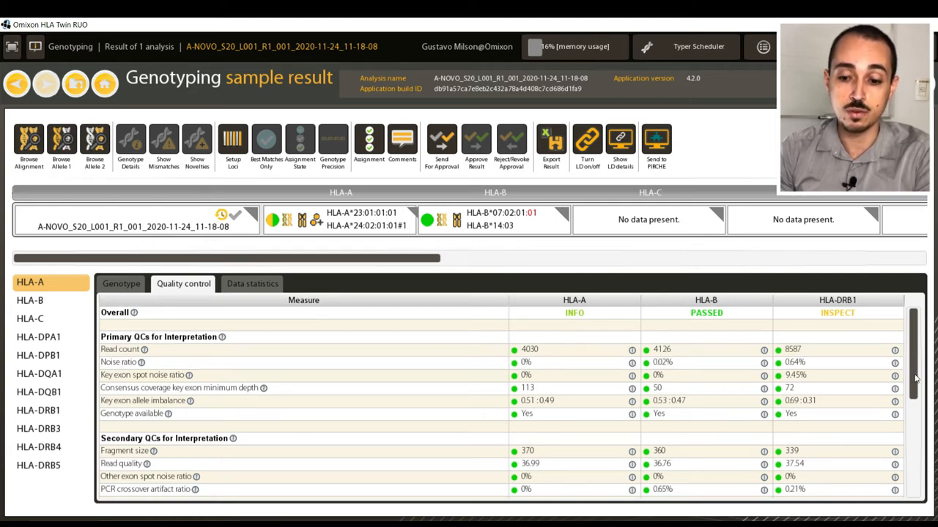
pyautogui.moveTo(913, 389); pyautogui.dragTo(919, 419)
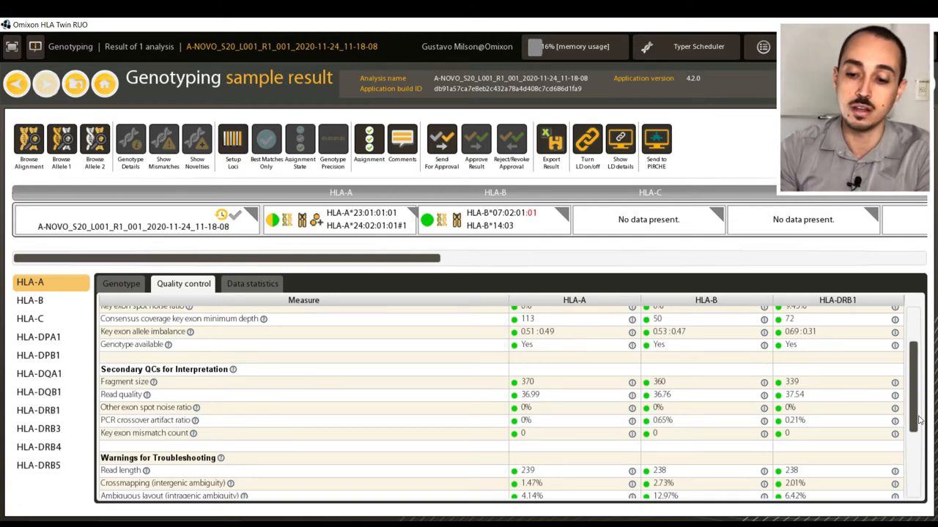
pyautogui.moveTo(913, 414); pyautogui.dragTo(909, 375)
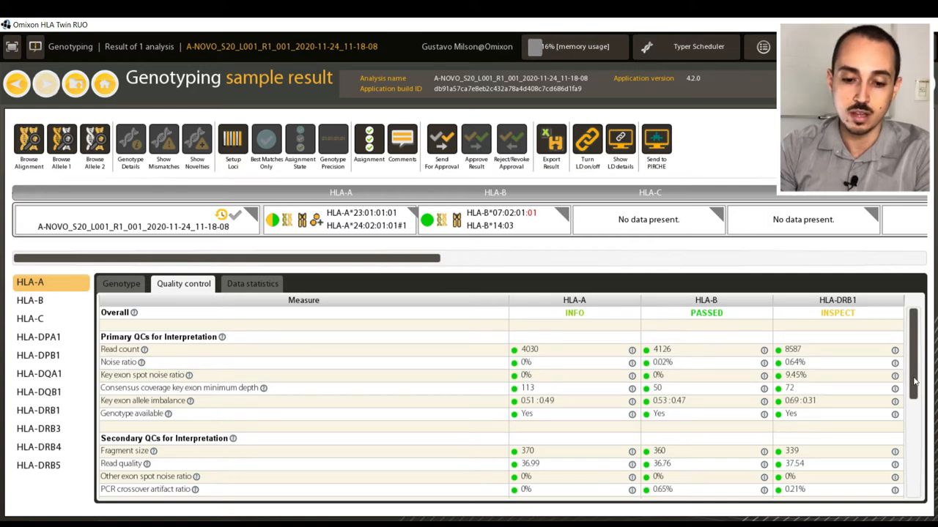
pyautogui.moveTo(914, 366); pyautogui.dragTo(936, 428)
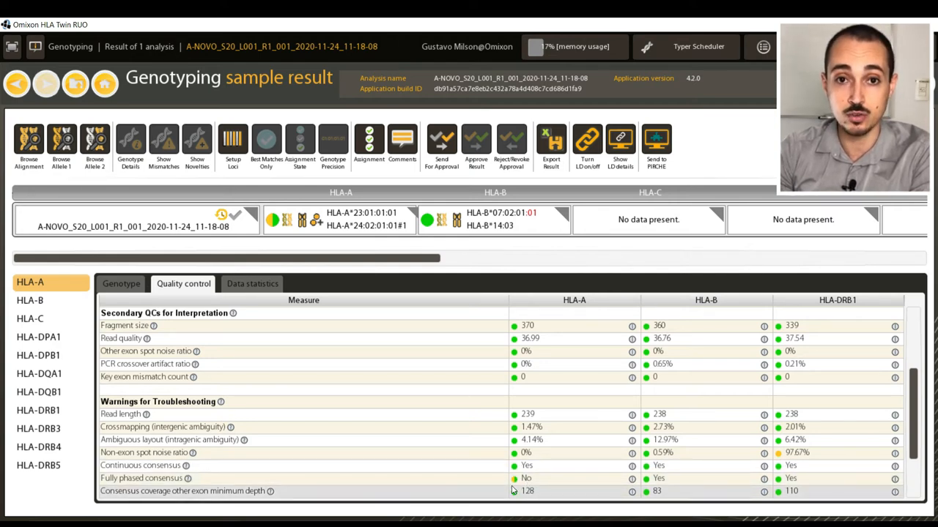
# Step: Check the analysis options of a custom analysis for the raw sample A-NOVO_S20_L001_R1_001, including novel allele detection, and cancel it
pyautogui.click(110, 91)
pyautogui.click(283, 279)
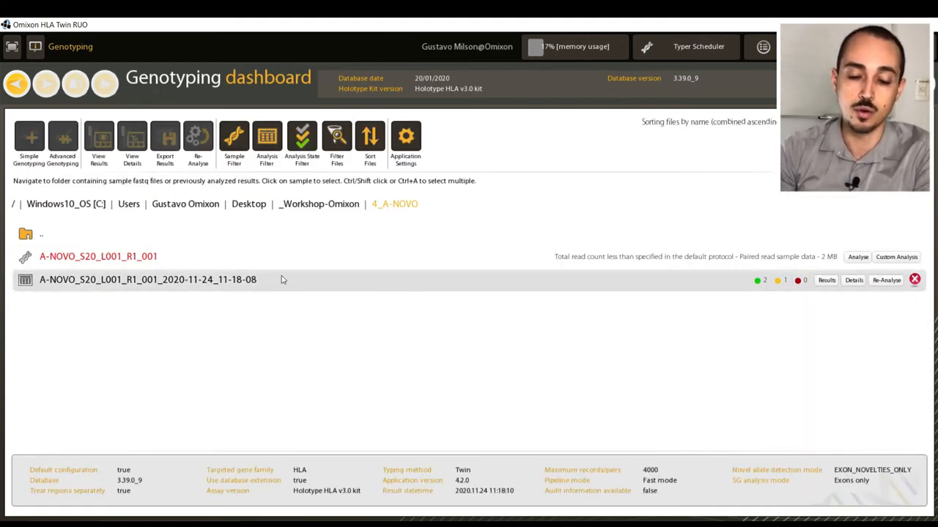
pyautogui.click(265, 253)
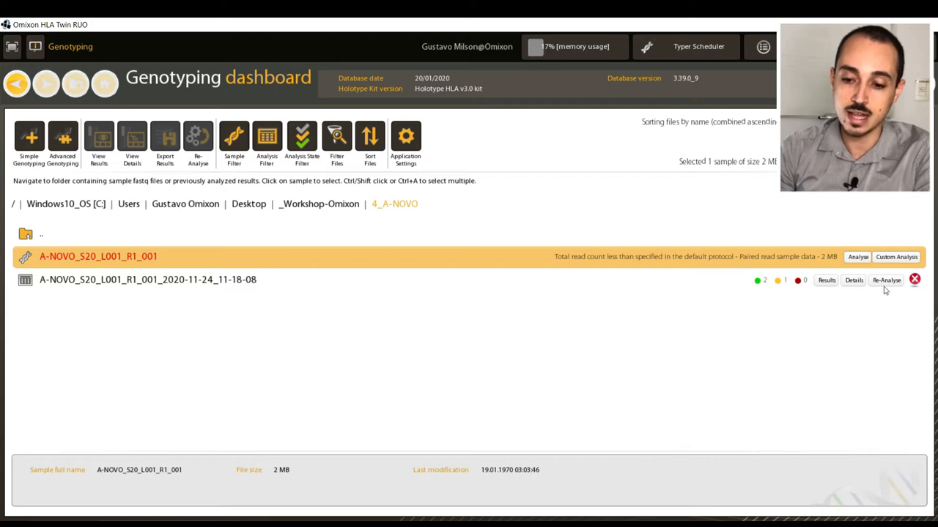
pyautogui.click(895, 257)
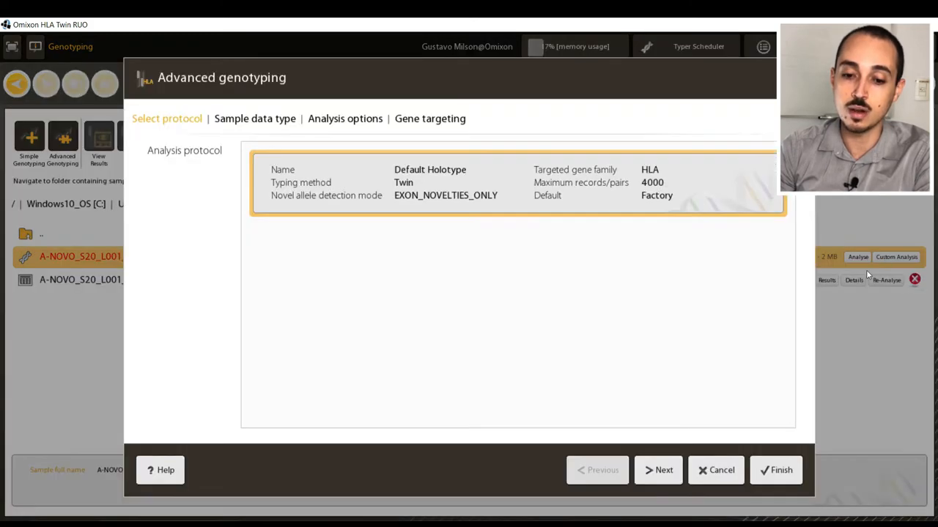
pyautogui.click(359, 123)
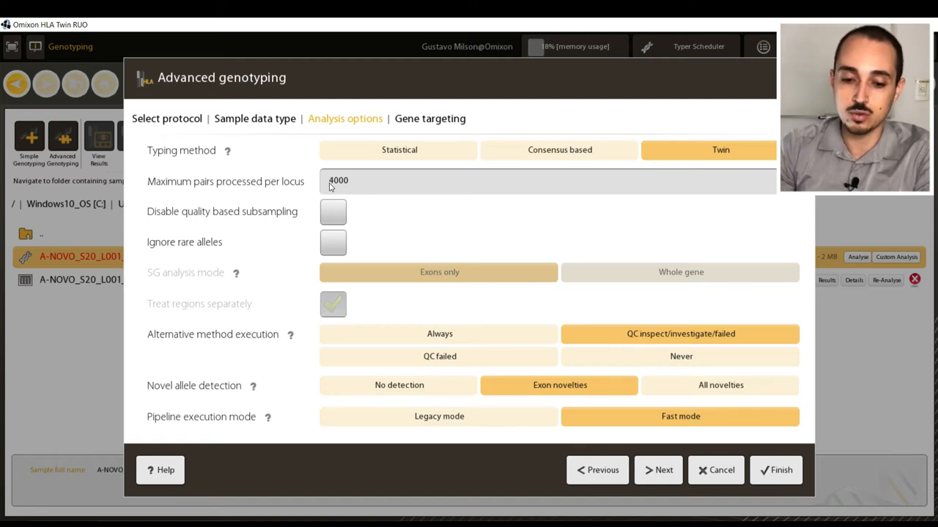
pyautogui.click(711, 478)
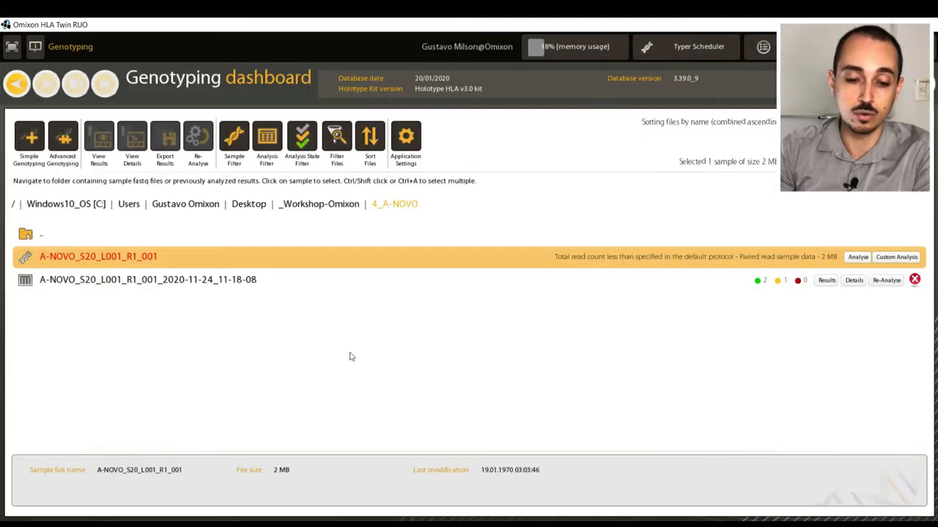
# Step: Reopen the results of analysis A-NOVO_S20_L001_R1_001_2020-11-24_11-18-08 and browse its HLA-A alignment
pyautogui.click(293, 289)
pyautogui.click(826, 280)
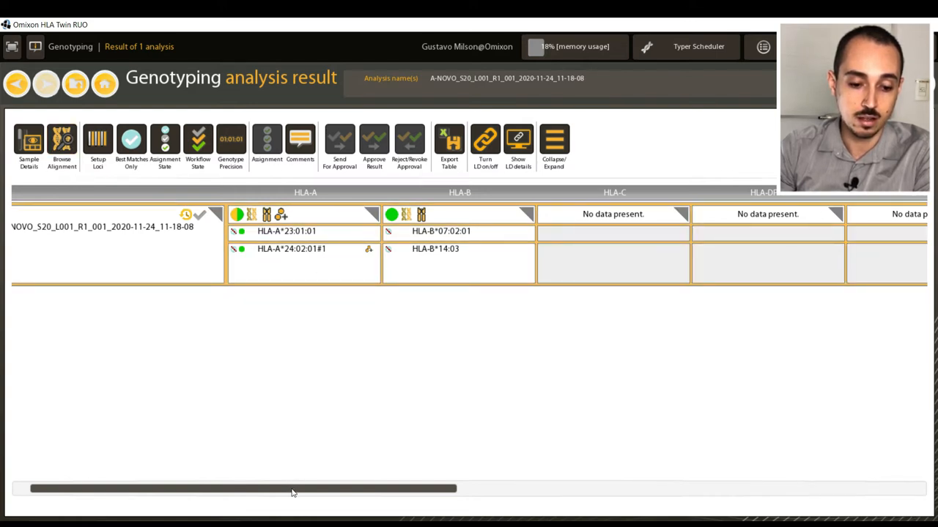
pyautogui.moveTo(291, 492); pyautogui.dragTo(241, 485)
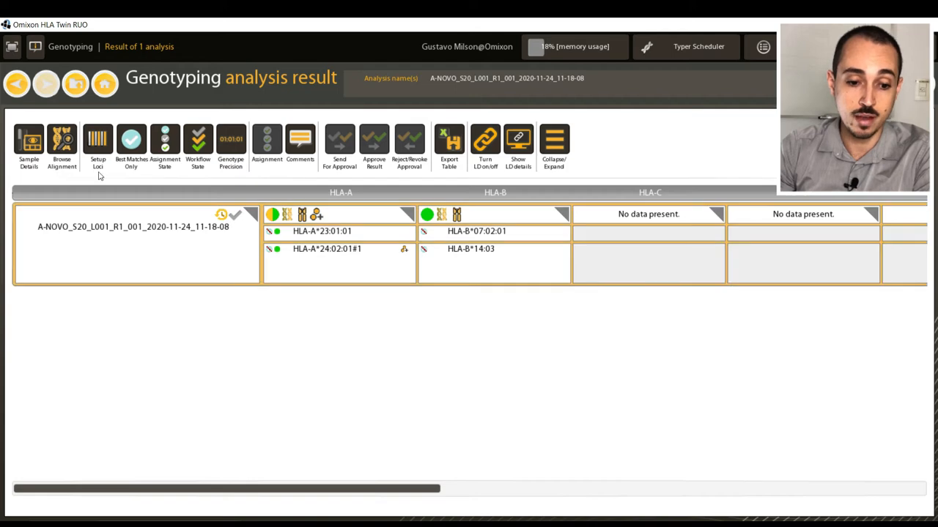
pyautogui.click(77, 154)
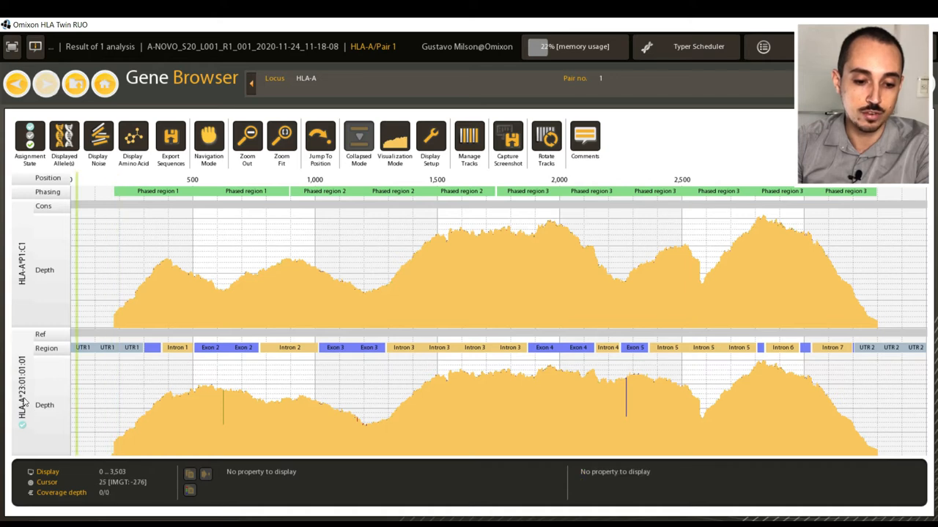
# Step: Switch the displayed allele to HLA-A*24:02:01:01#1 and examine the novel base at position 624 in exon 2
pyautogui.click(67, 141)
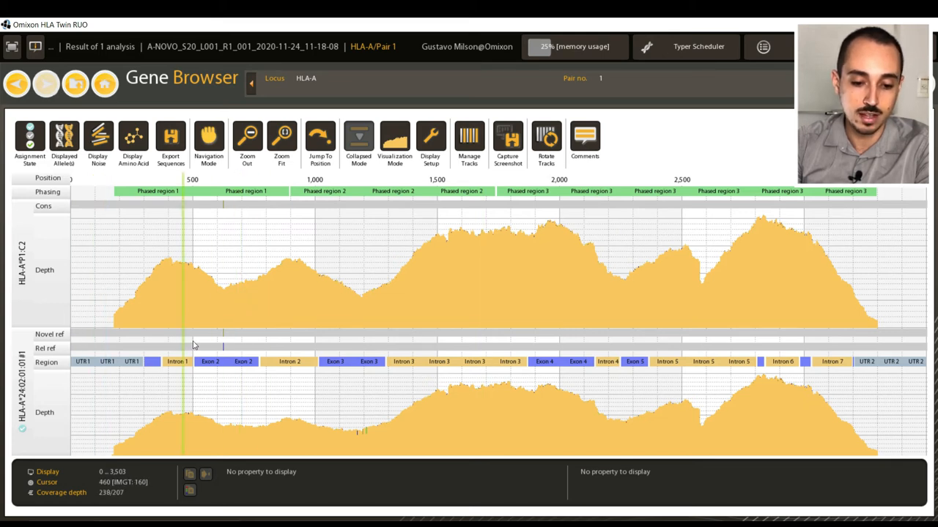
pyautogui.scroll(2, 227, 327)
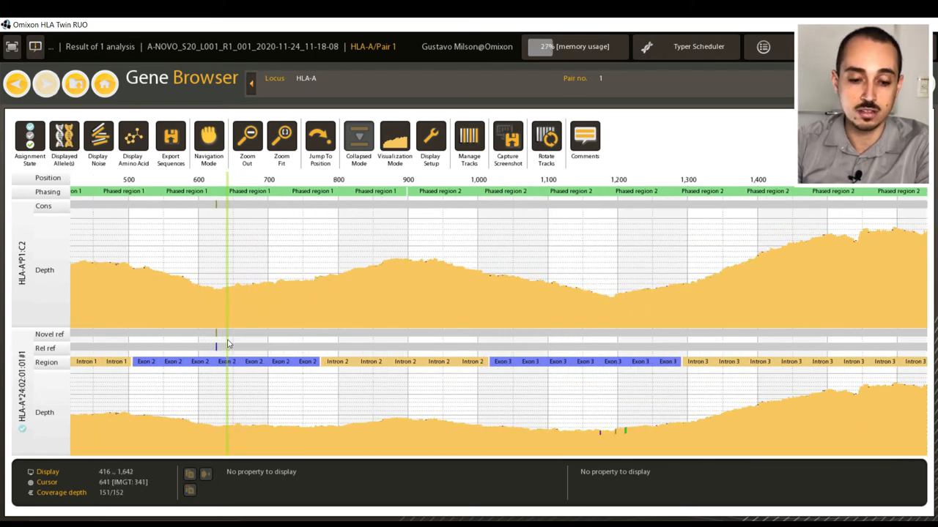
pyautogui.scroll(5, 220, 337)
pyautogui.scroll(3, 217, 345)
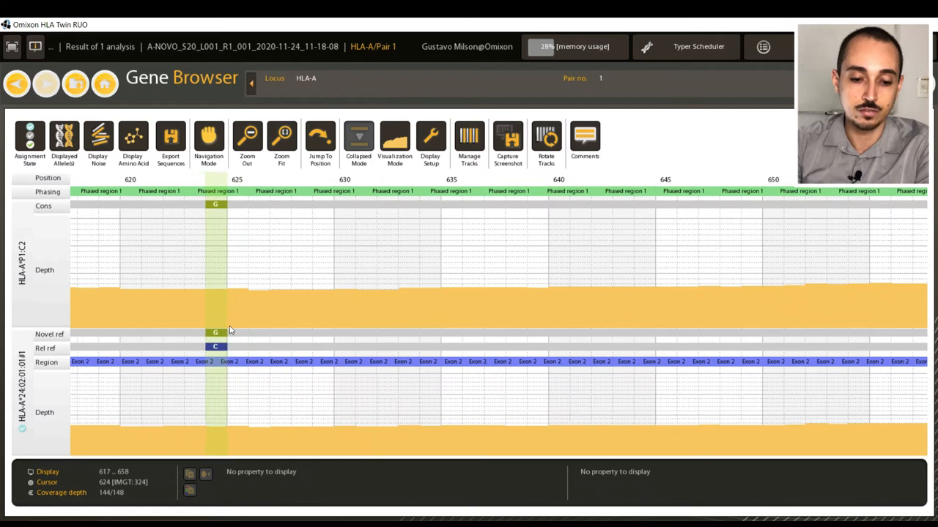
pyautogui.scroll(2, 269, 344)
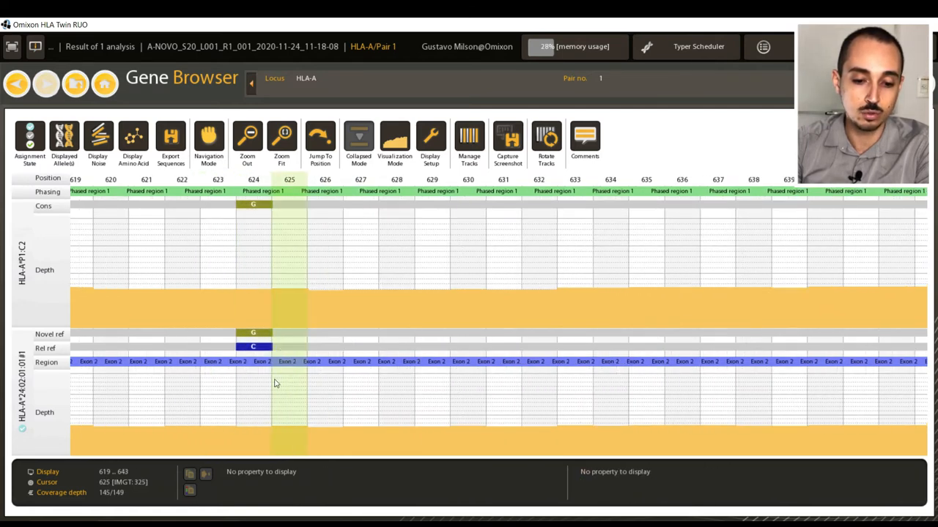
pyautogui.scroll(1, 226, 369)
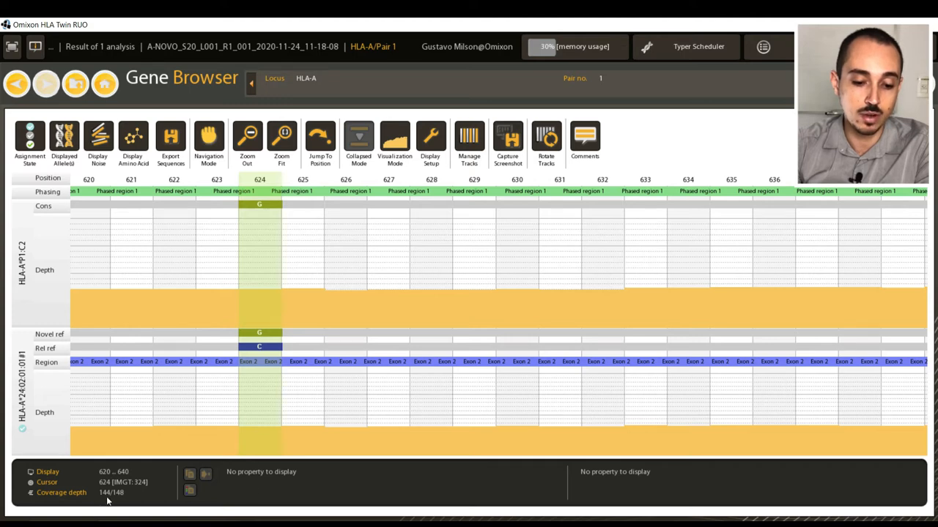
# Step: Show the base statistics at position 624 to check the reads supporting each base, and close them
pyautogui.rightClick(262, 310)
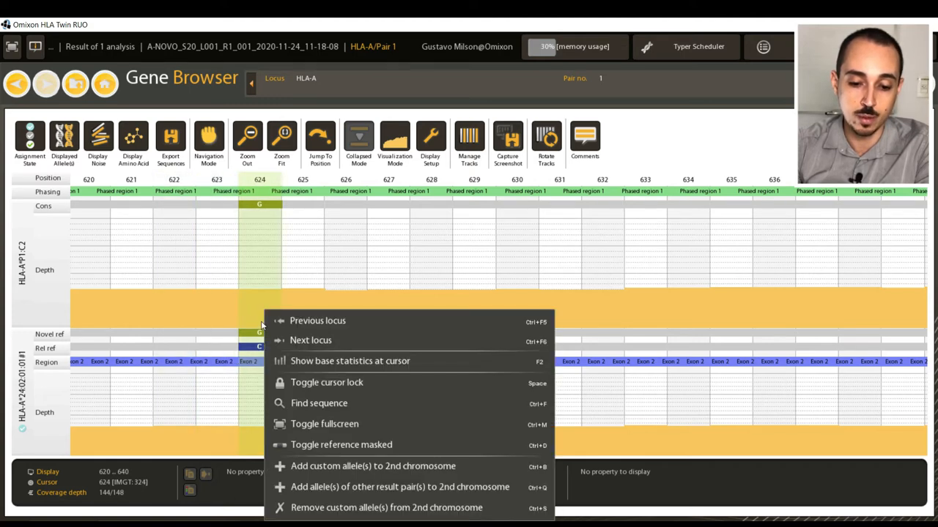
pyautogui.click(327, 364)
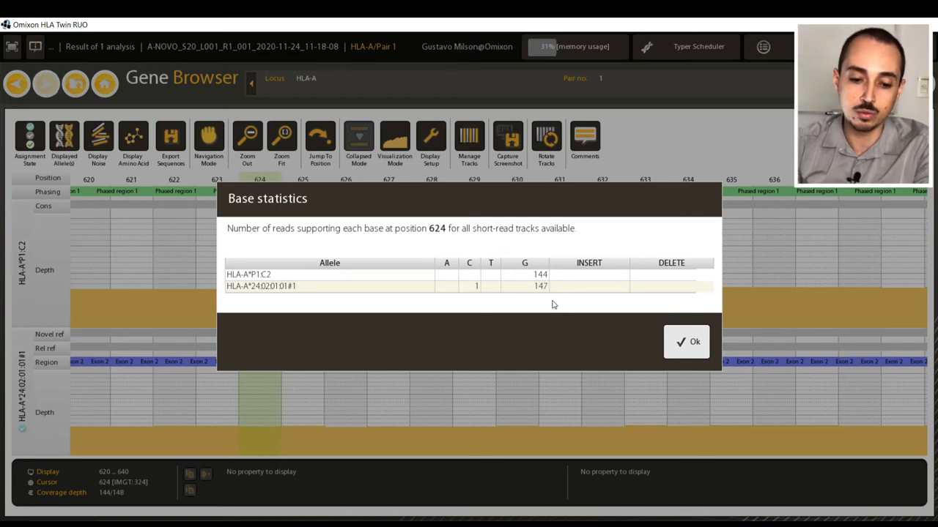
pyautogui.click(681, 345)
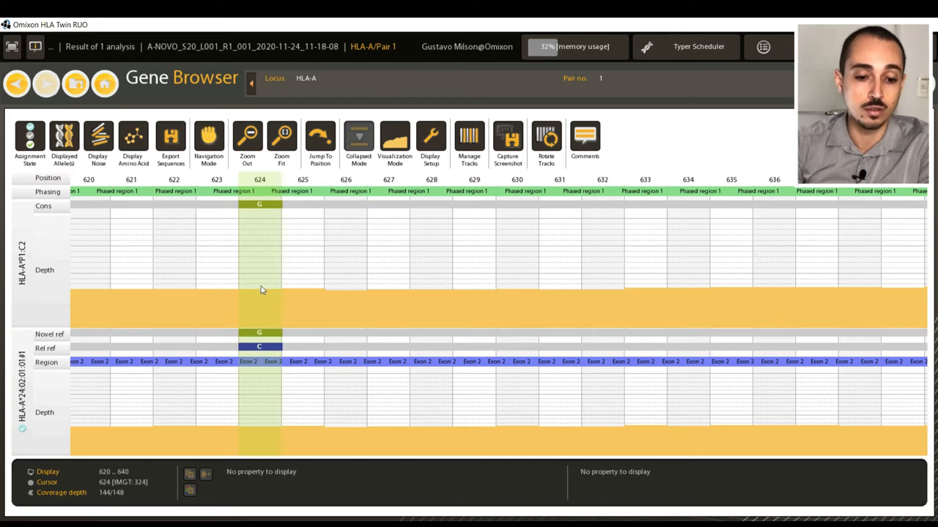
# Step: Display the amino acids to compare the novel and related references around position 624, hide them, and return to the full gene view
pyautogui.click(133, 141)
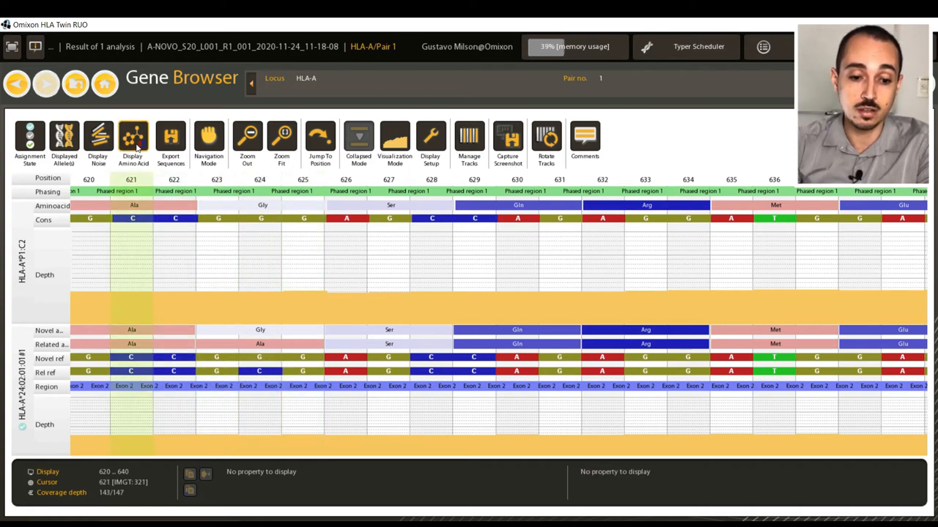
pyautogui.click(134, 140)
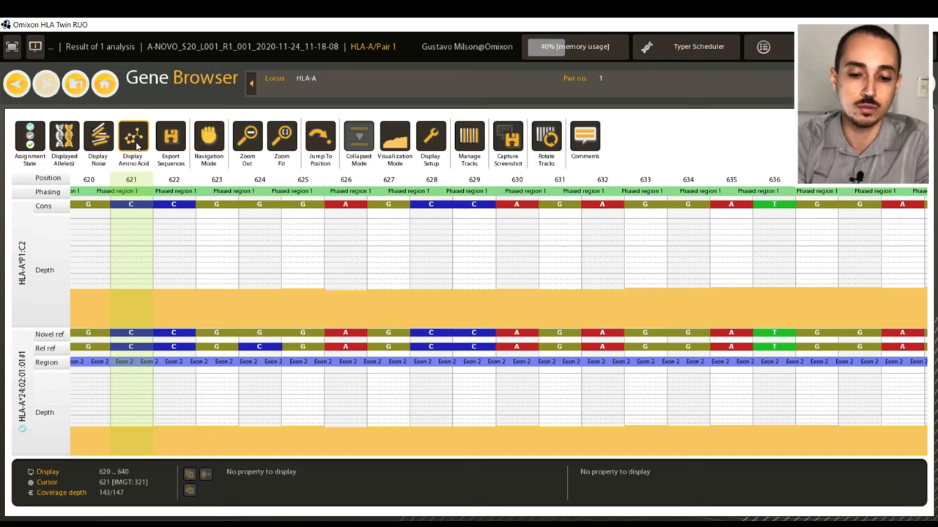
pyautogui.scroll(-4, 322, 293)
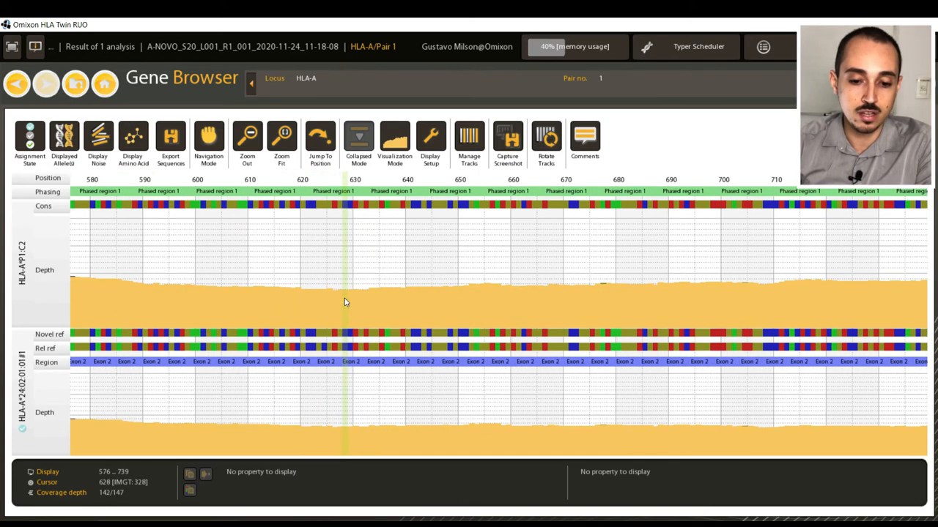
pyautogui.scroll(-5, 345, 301)
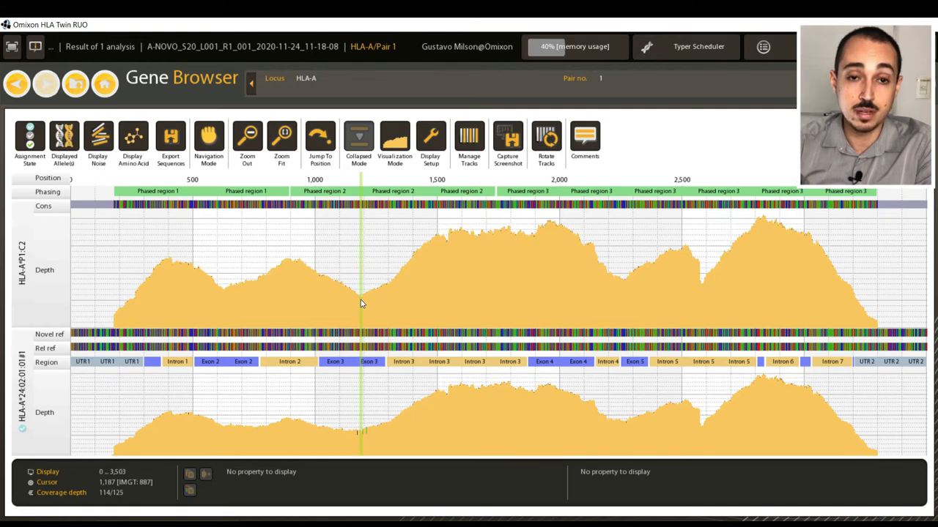
pyautogui.click(368, 304)
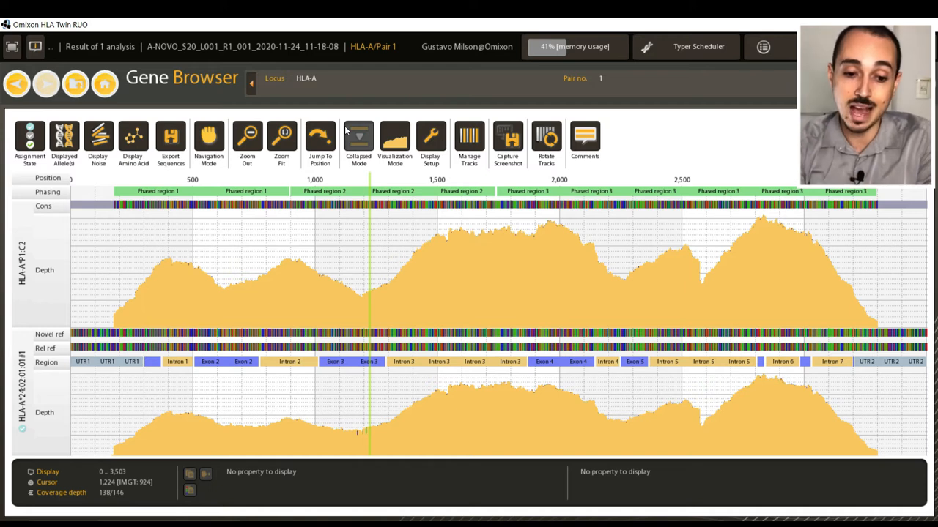
# Step: Set the sequence export type to novel sequence, try to proceed to the feature table file with empty fields, and cancel the export
pyautogui.click(171, 140)
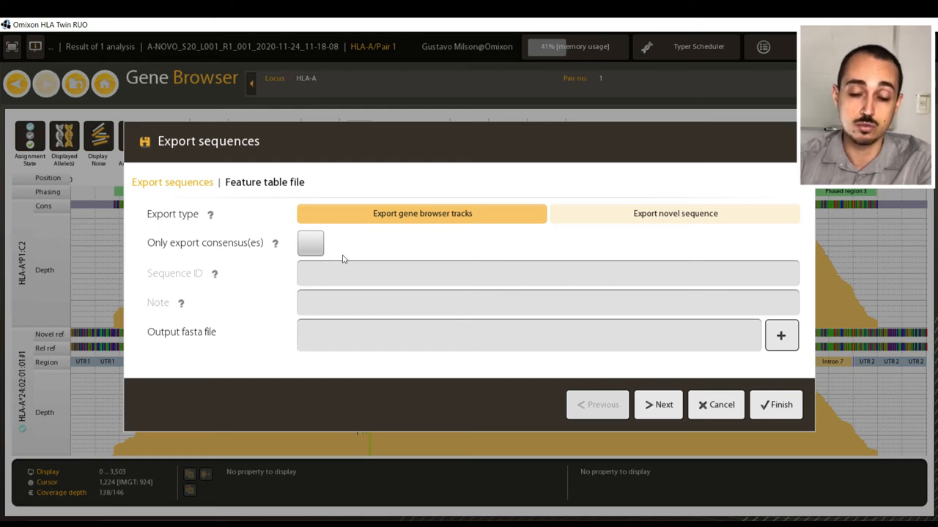
pyautogui.click(678, 217)
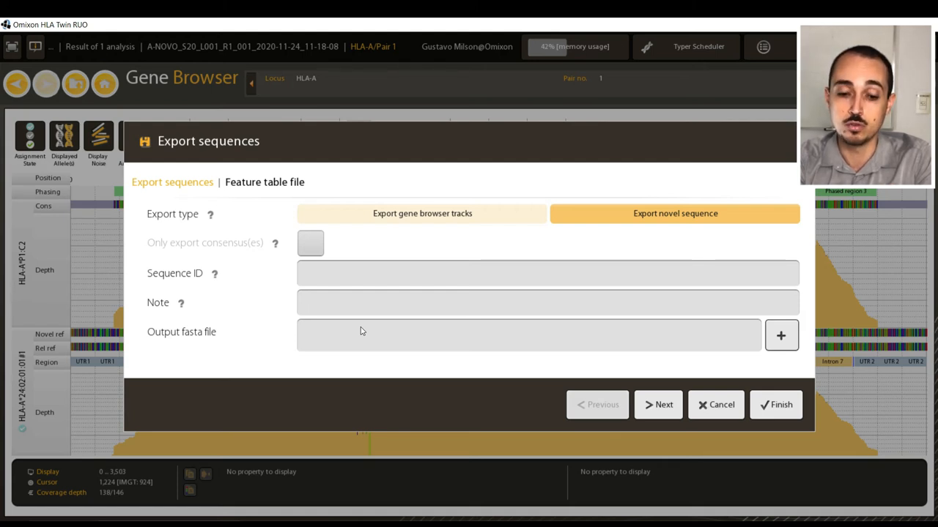
pyautogui.click(247, 189)
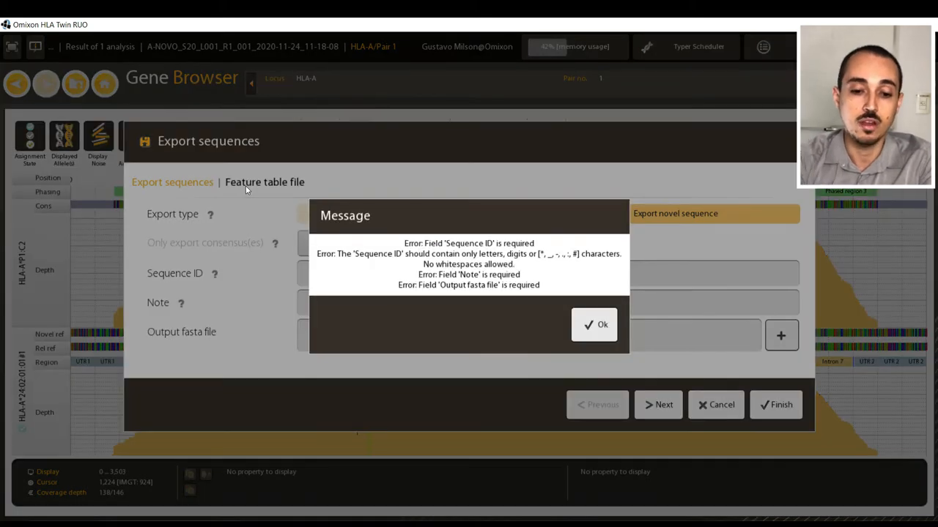
pyautogui.click(594, 329)
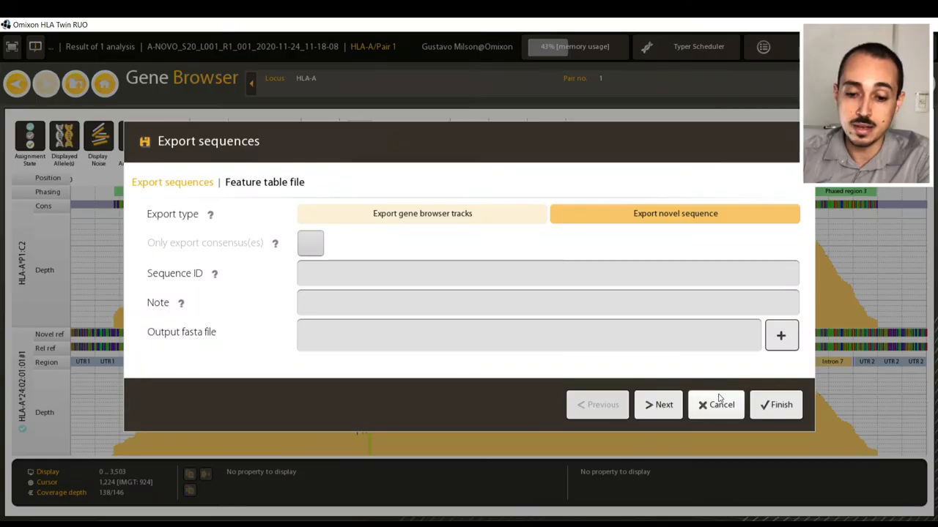
pyautogui.click(716, 403)
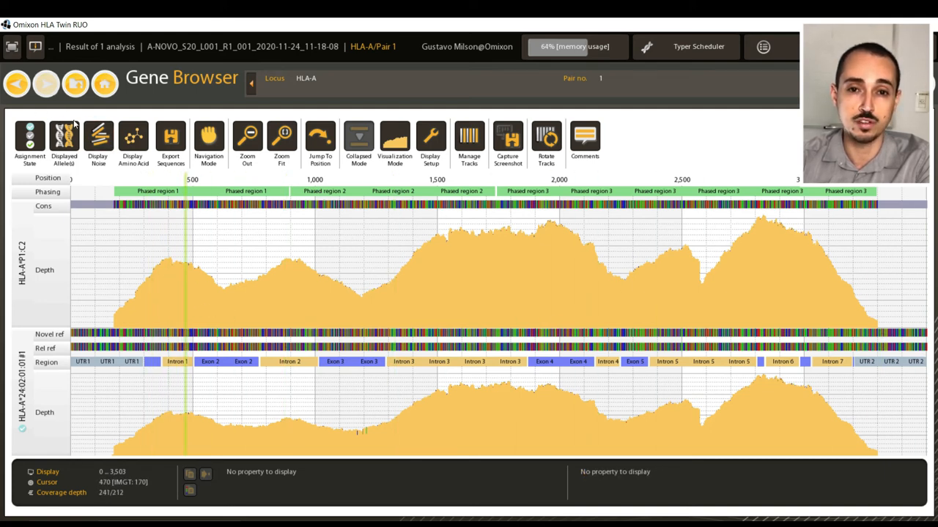
# Step: Display both HLA-A alleles together in the gene browser
pyautogui.click(77, 321)
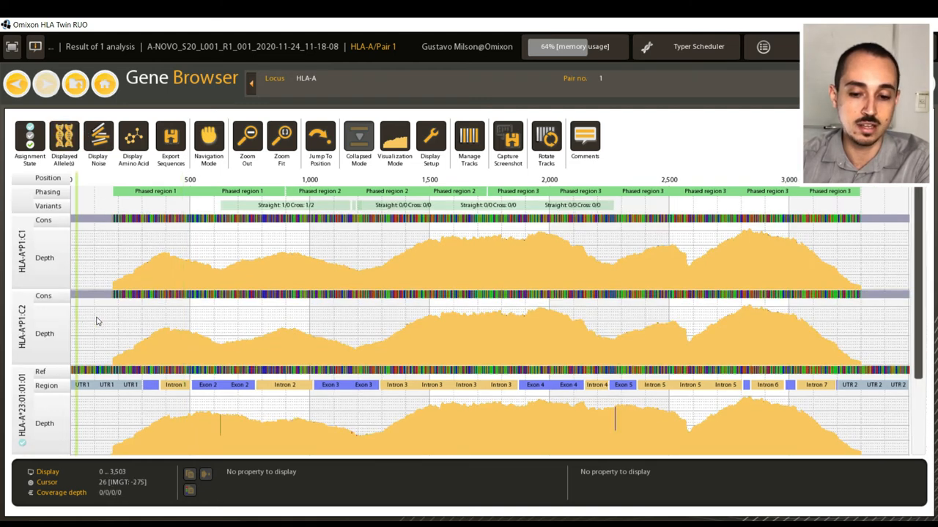